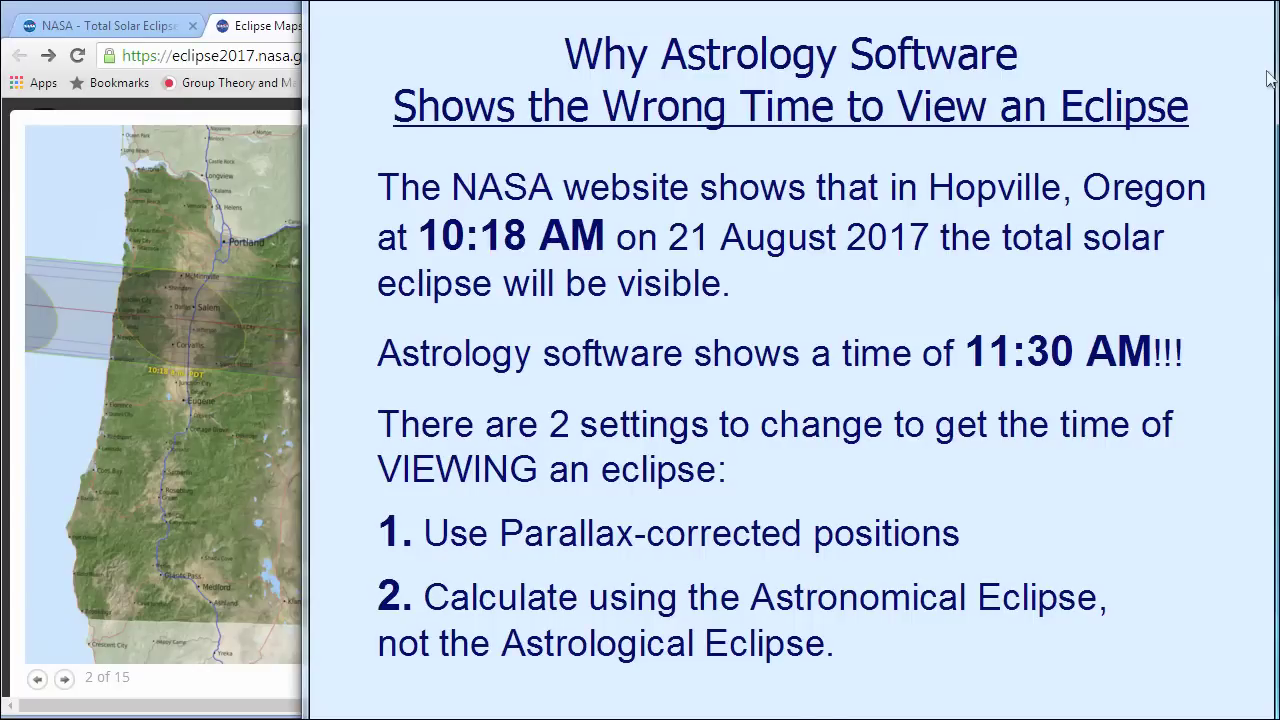
View the NASA map of the eclipse path across Oregon in the browser, and return to the slide
left_click(205, 70)
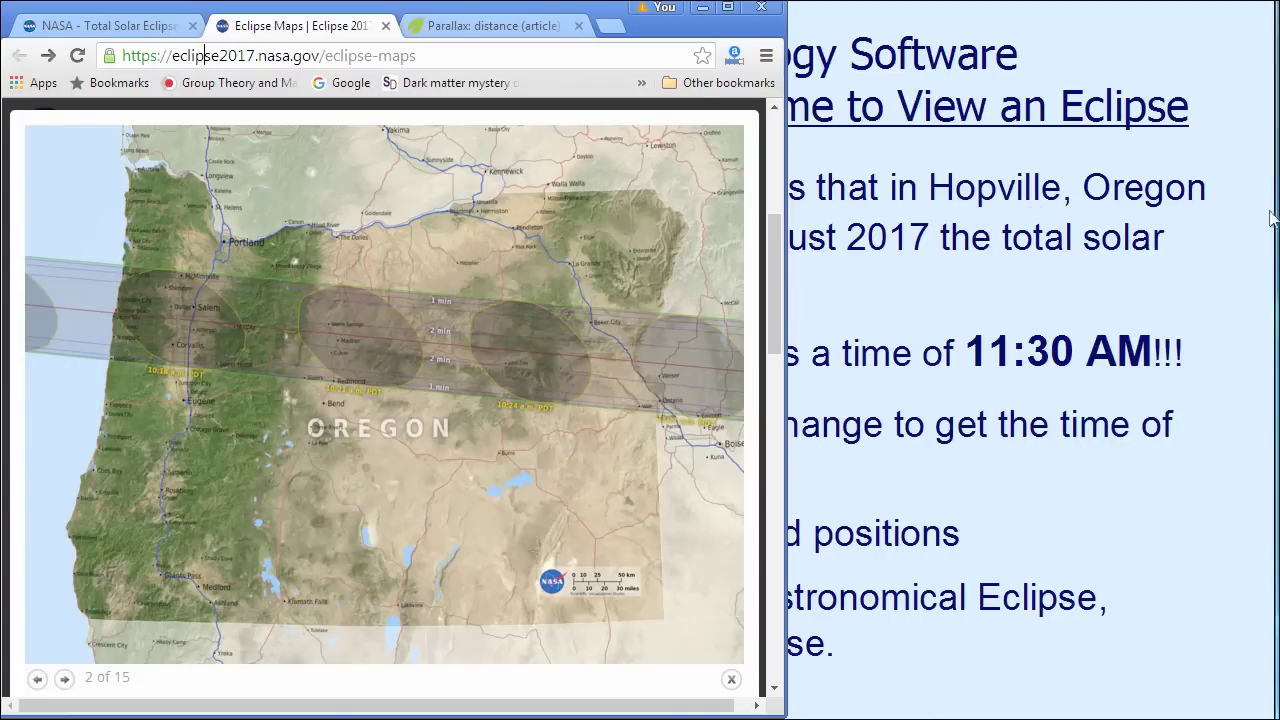
left_click(1215, 213)
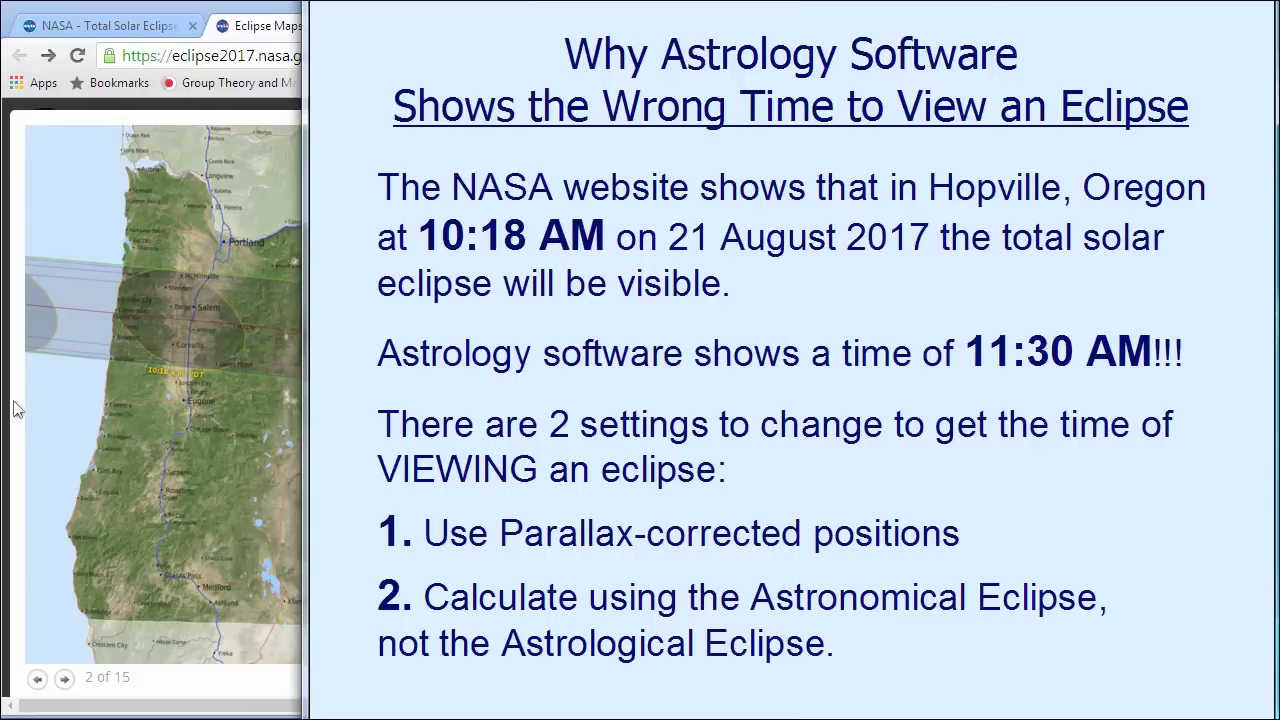
Switch to Sirius, clear all chart entries and start a new list
key("alt+Tab")
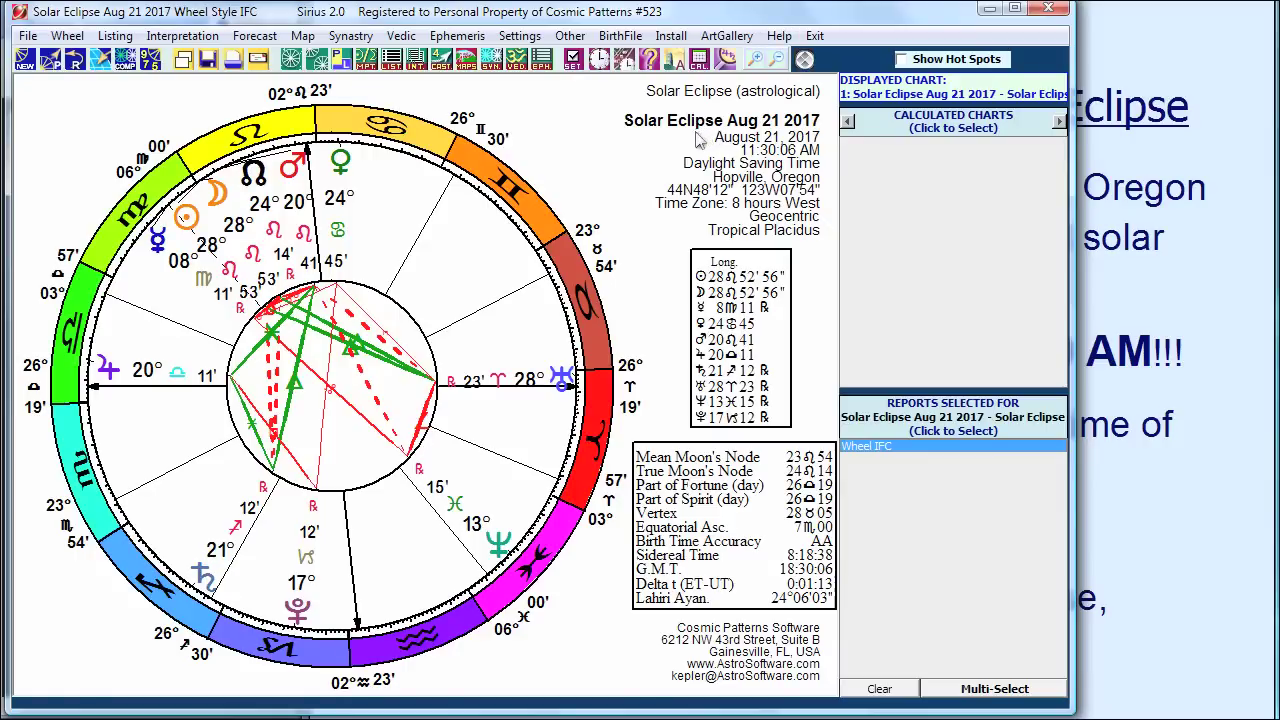
left_click(24, 60)
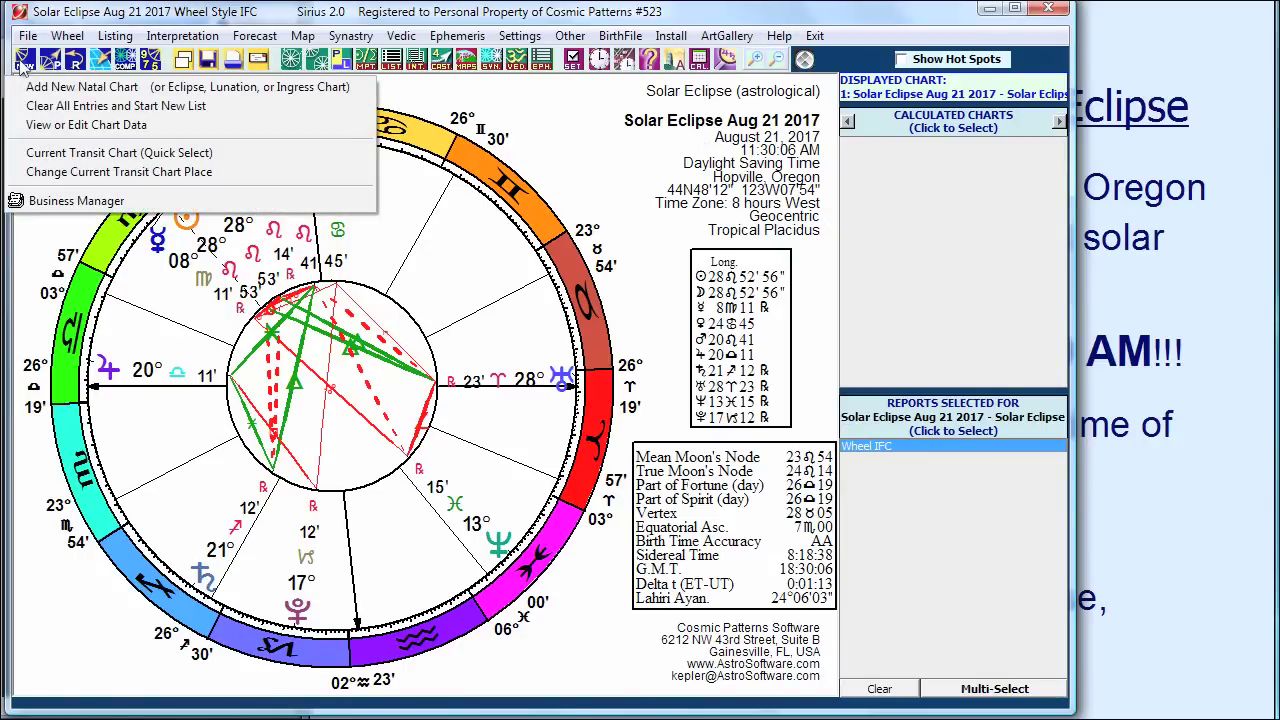
left_click(41, 108)
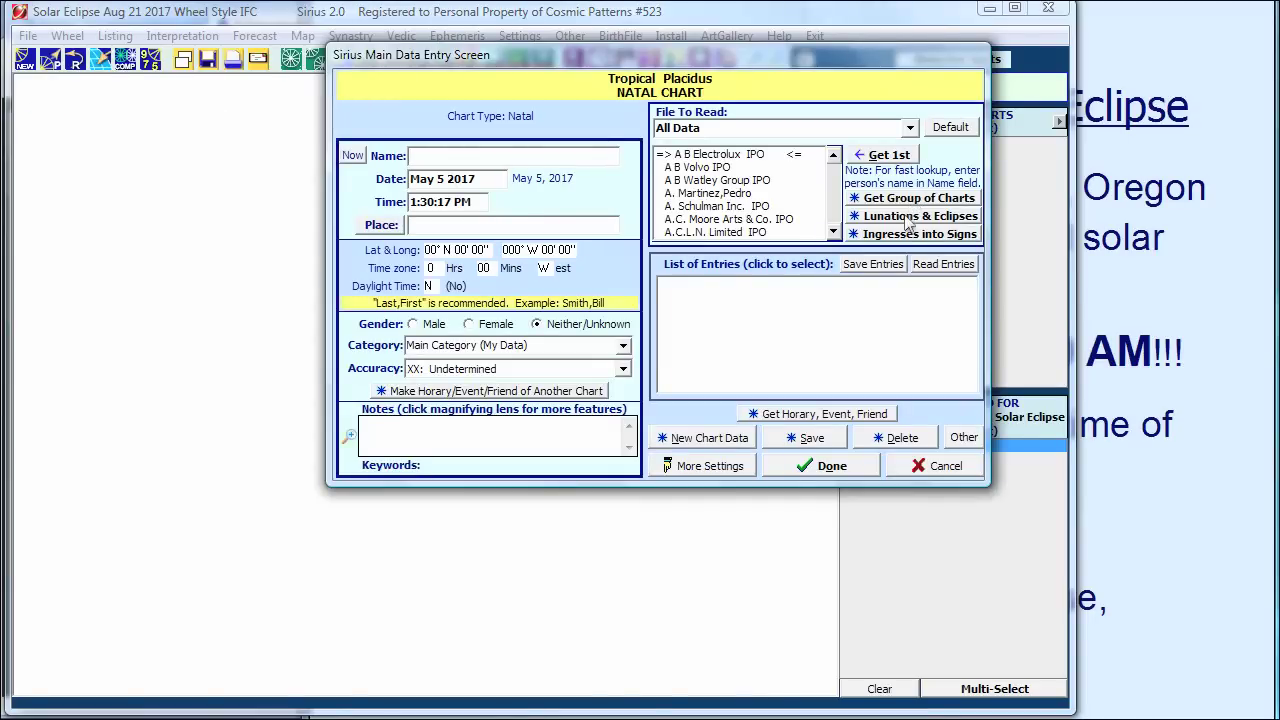
Generate one solar eclipse chart for Aug 21 2017 in Hopville, Oregon, using the astrological calculation method
left_click(910, 217)
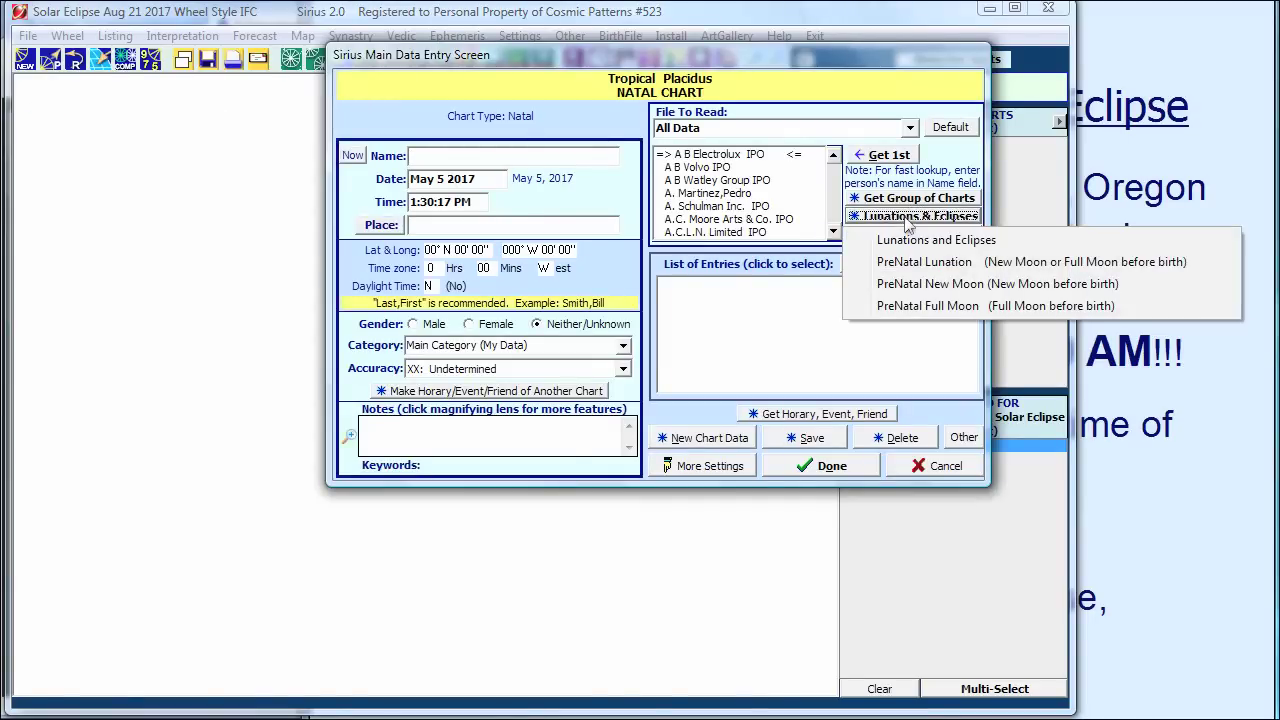
left_click(903, 248)
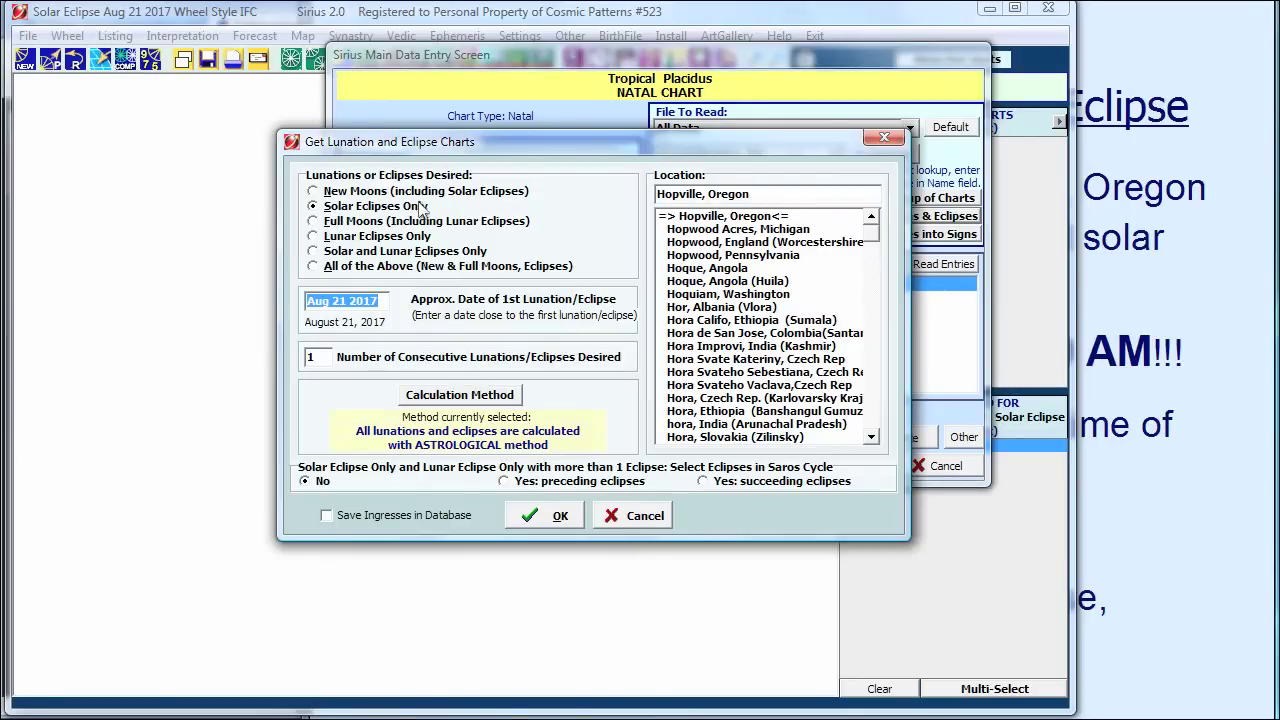
left_click(352, 300)
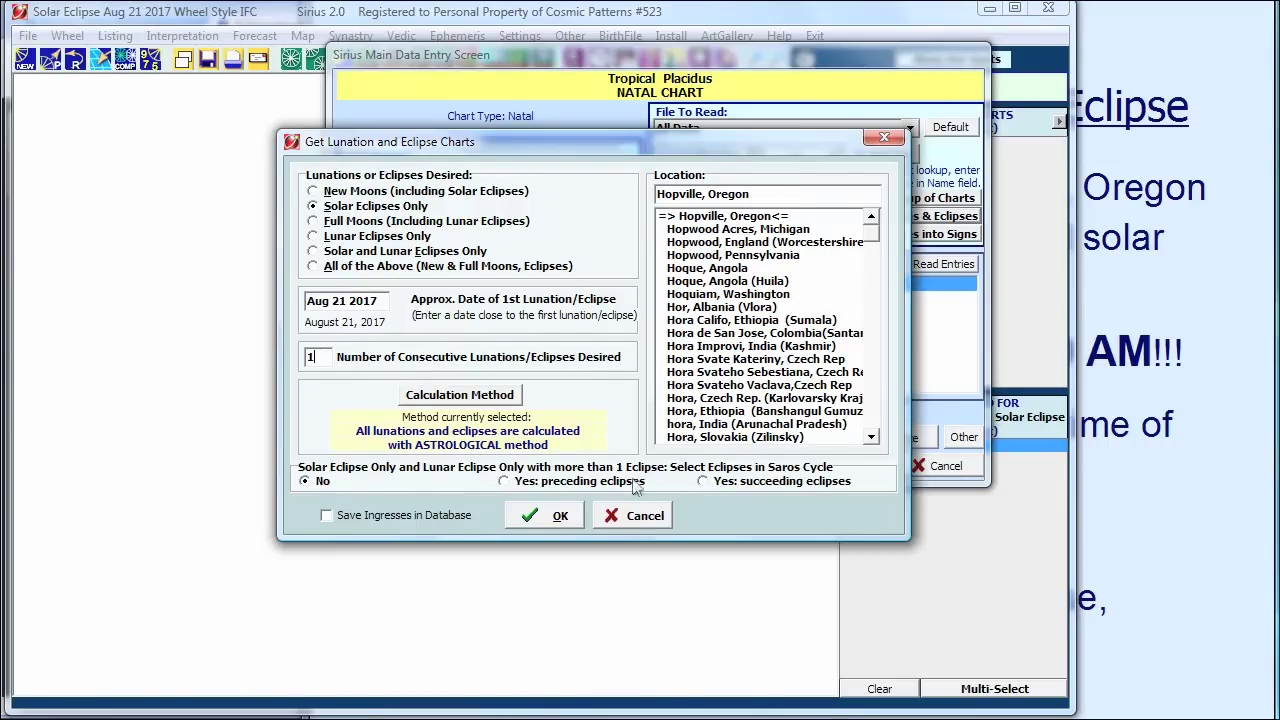
left_click(548, 516)
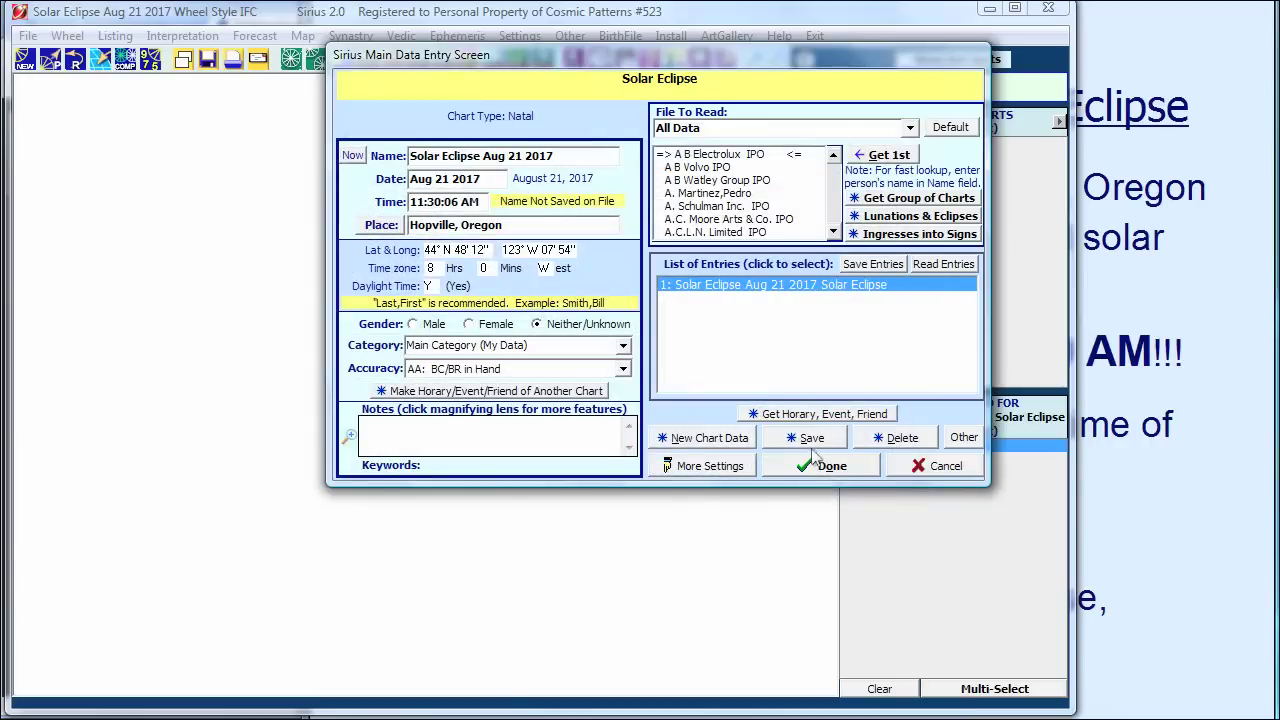
left_click(818, 465)
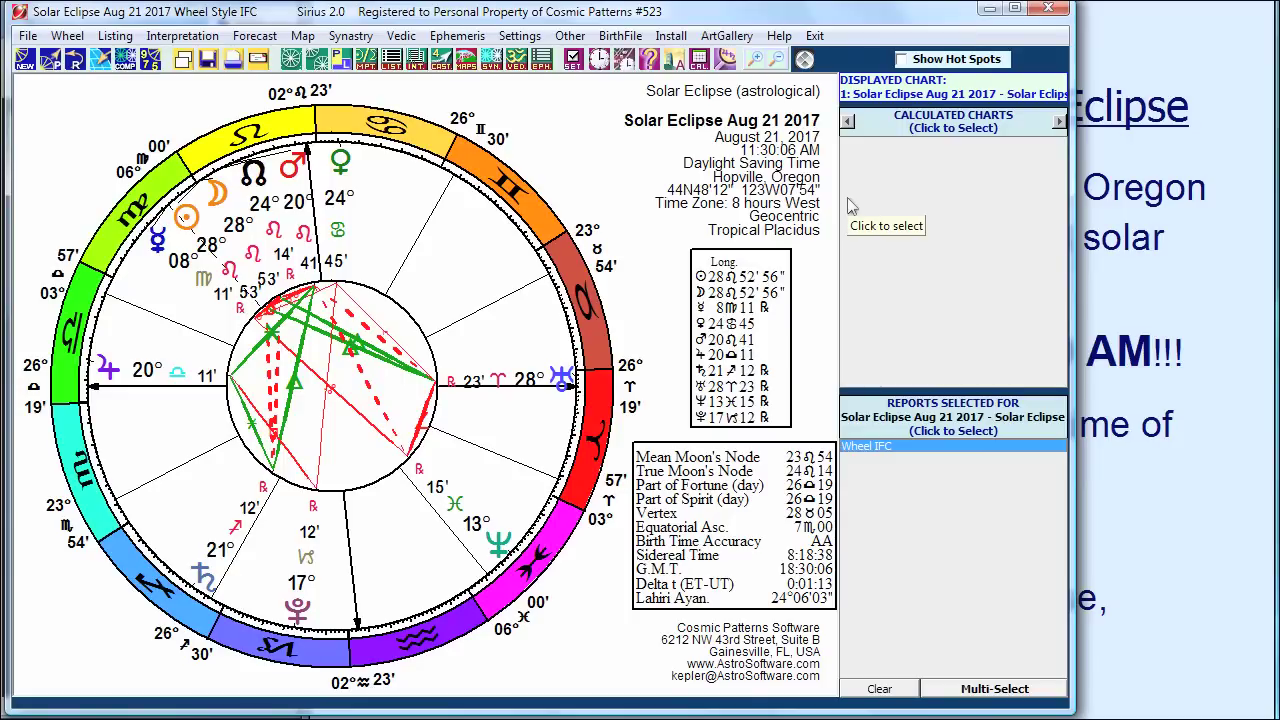
Review the two settings on the slide, and view the Khan Academy parallax article's Moon diagram in the browser
left_click(1156, 166)
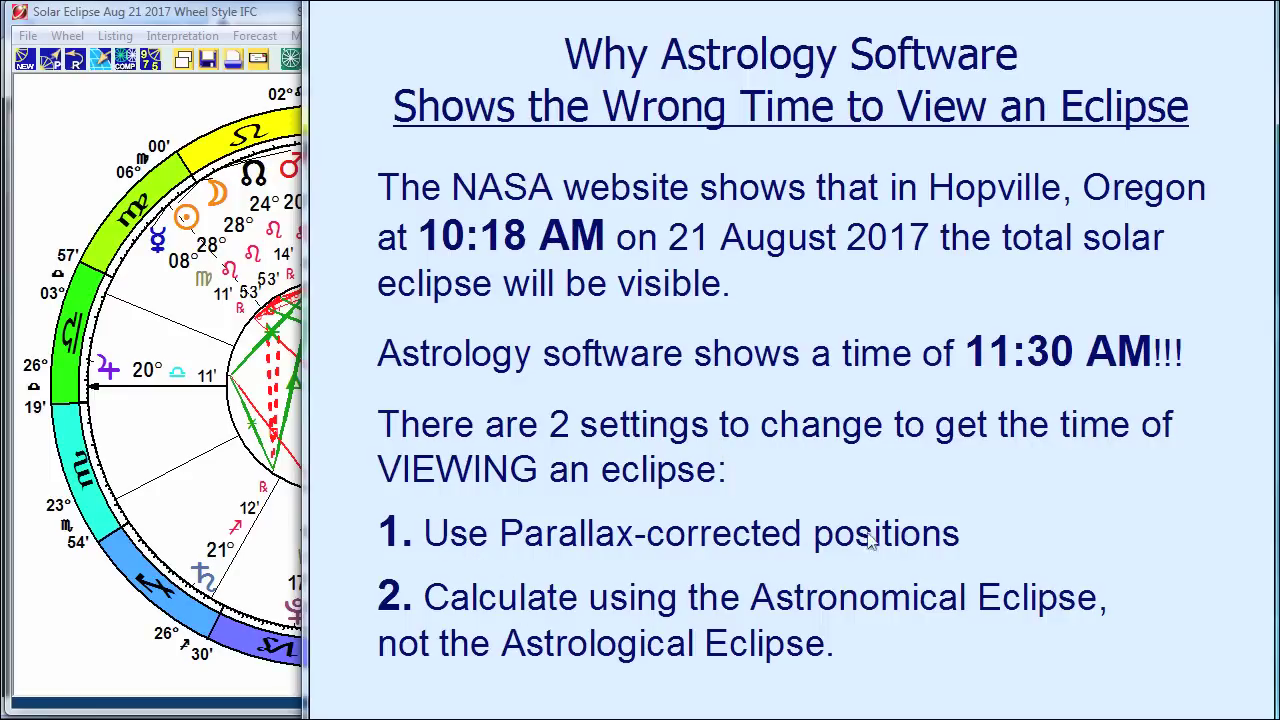
left_click(368, 706)
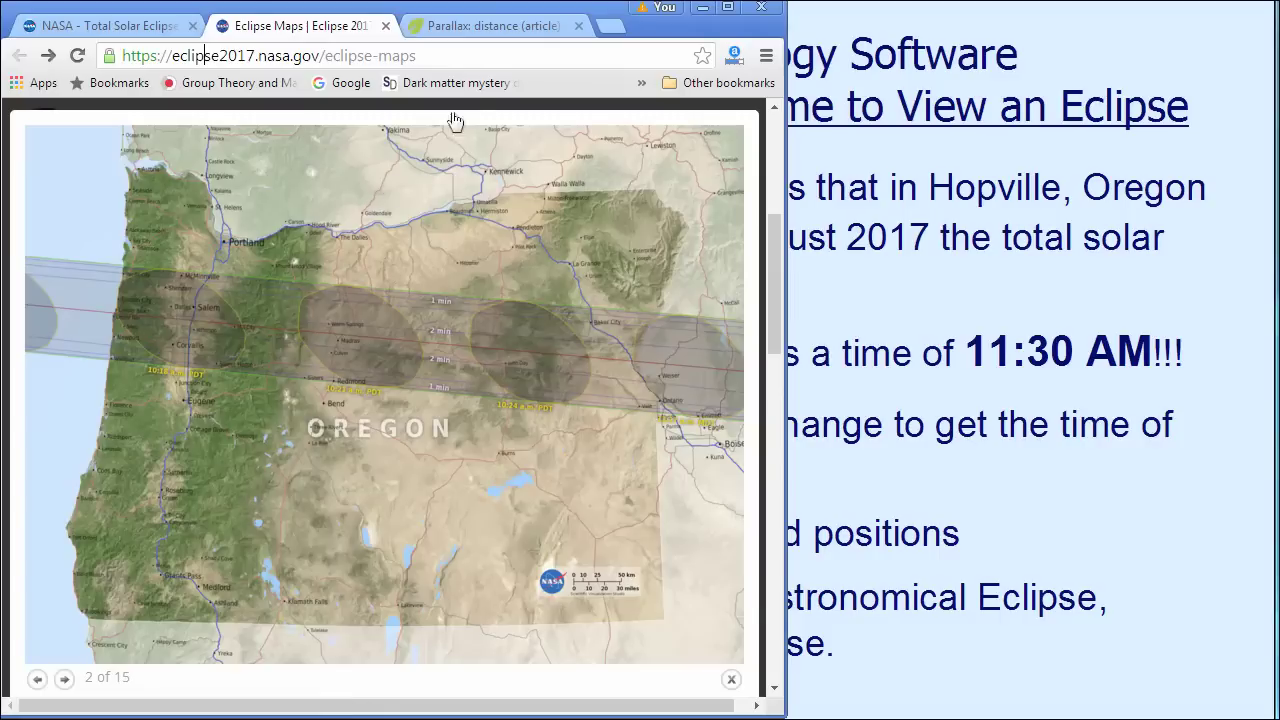
left_click(505, 28)
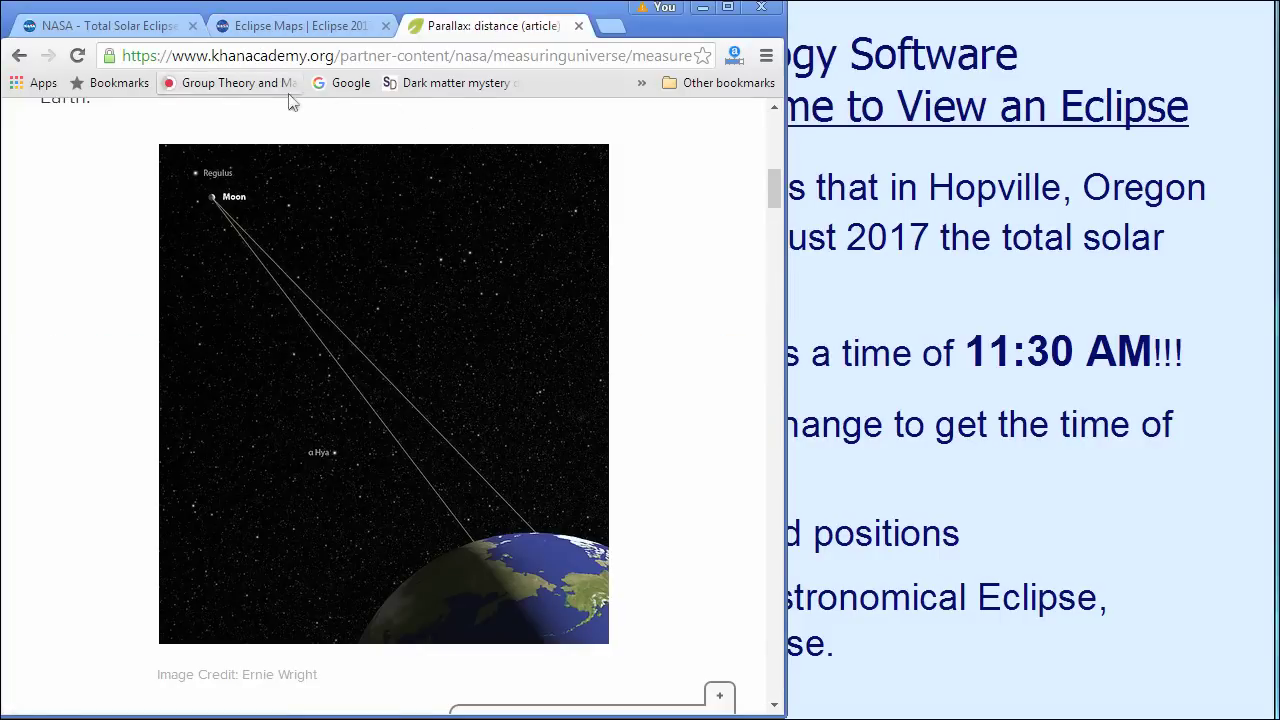
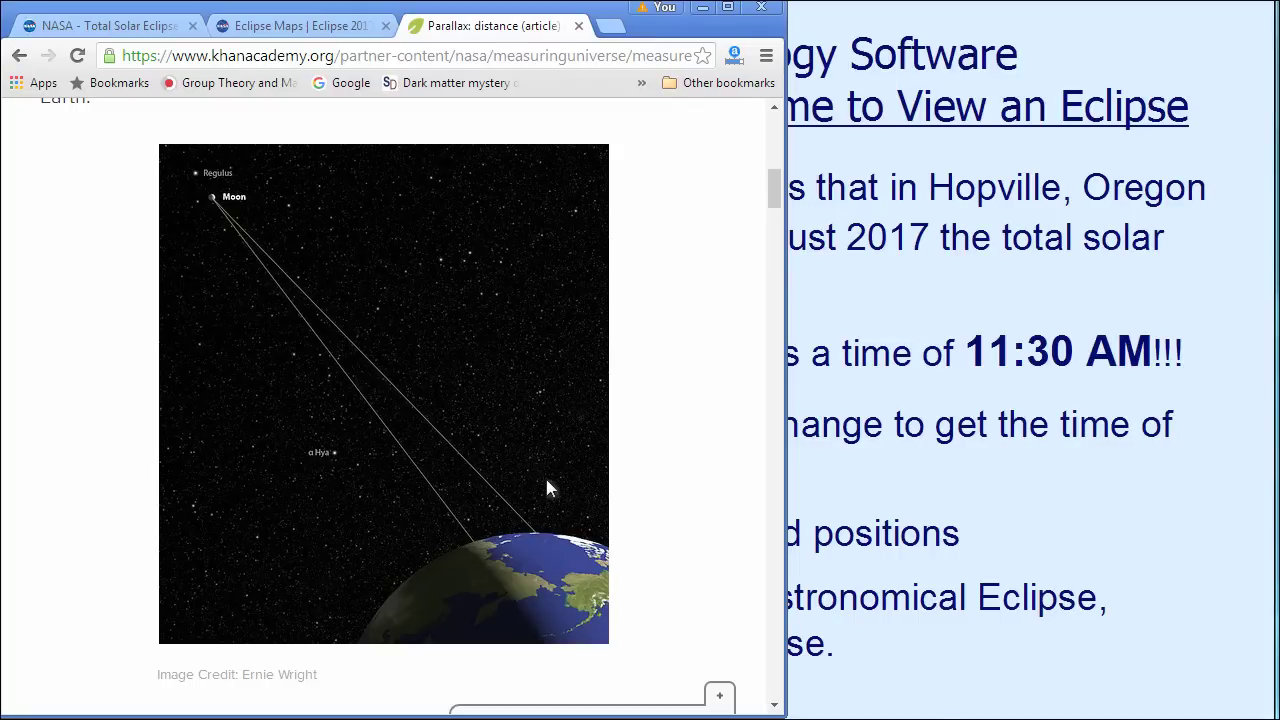
Switch to Sirius, set the planet positions to Parallax-corrected in the astro settings and apply the change
left_click(193, 676)
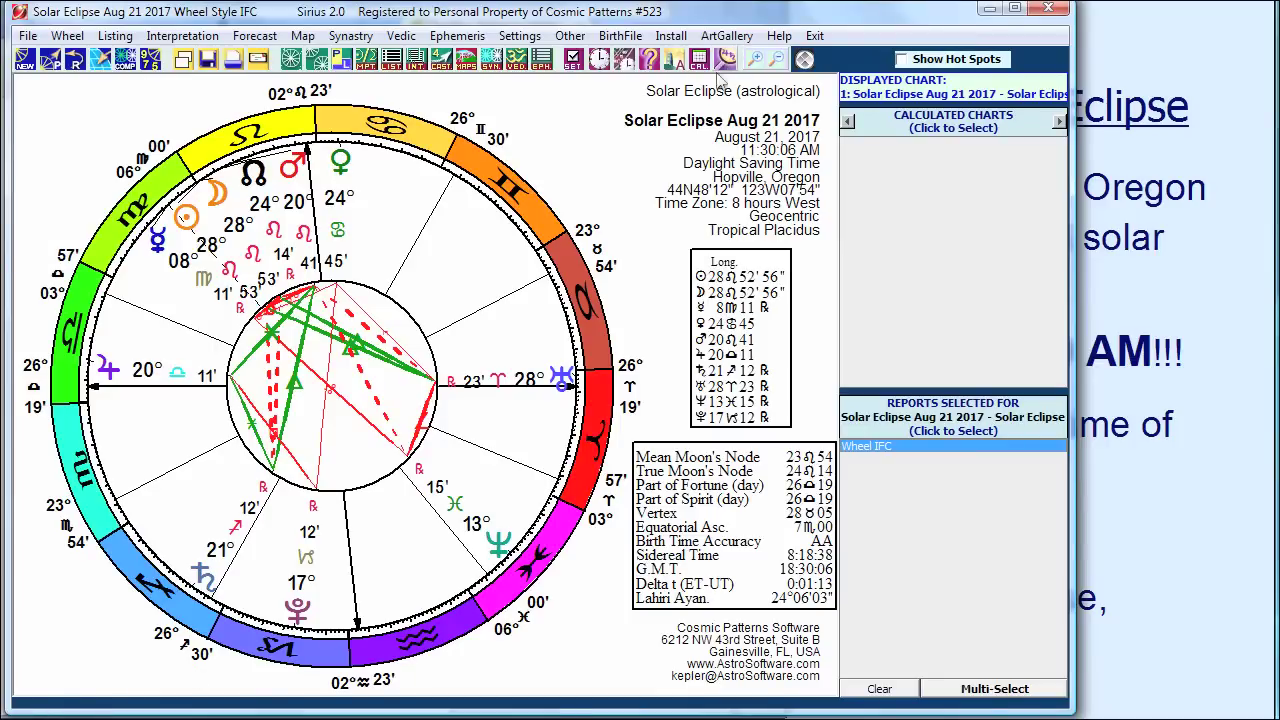
left_click(572, 62)
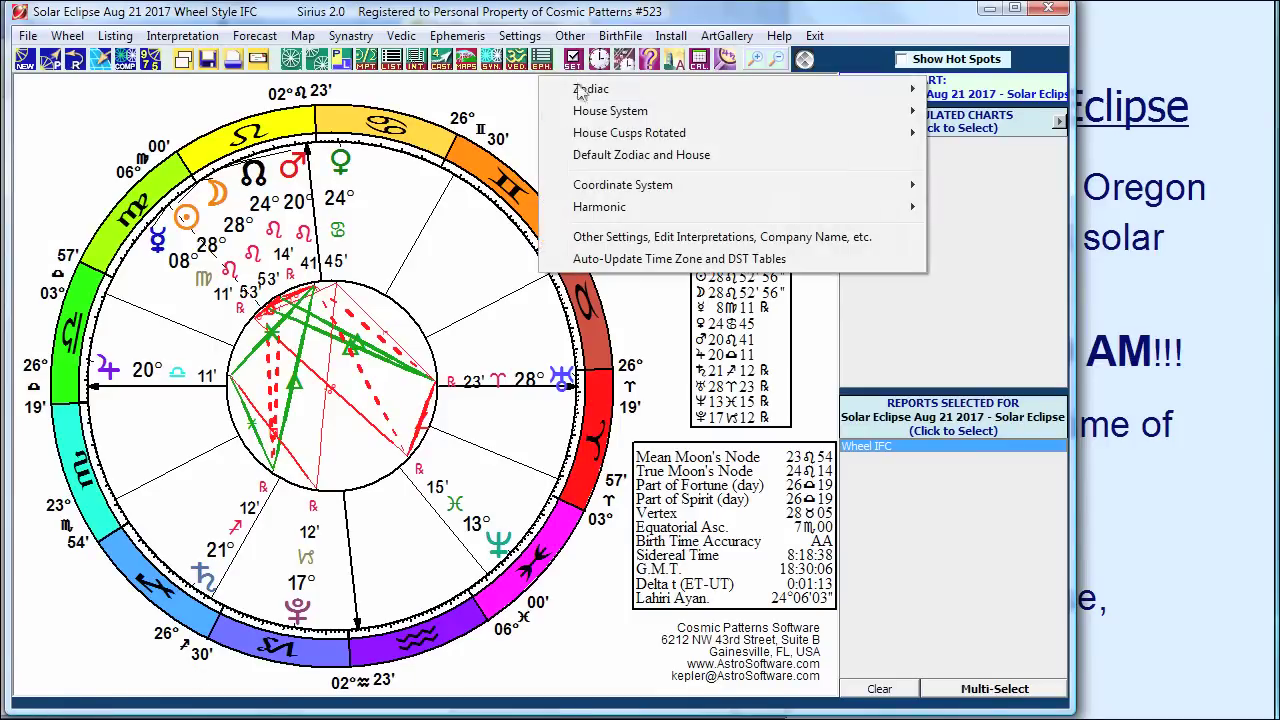
left_click(628, 245)
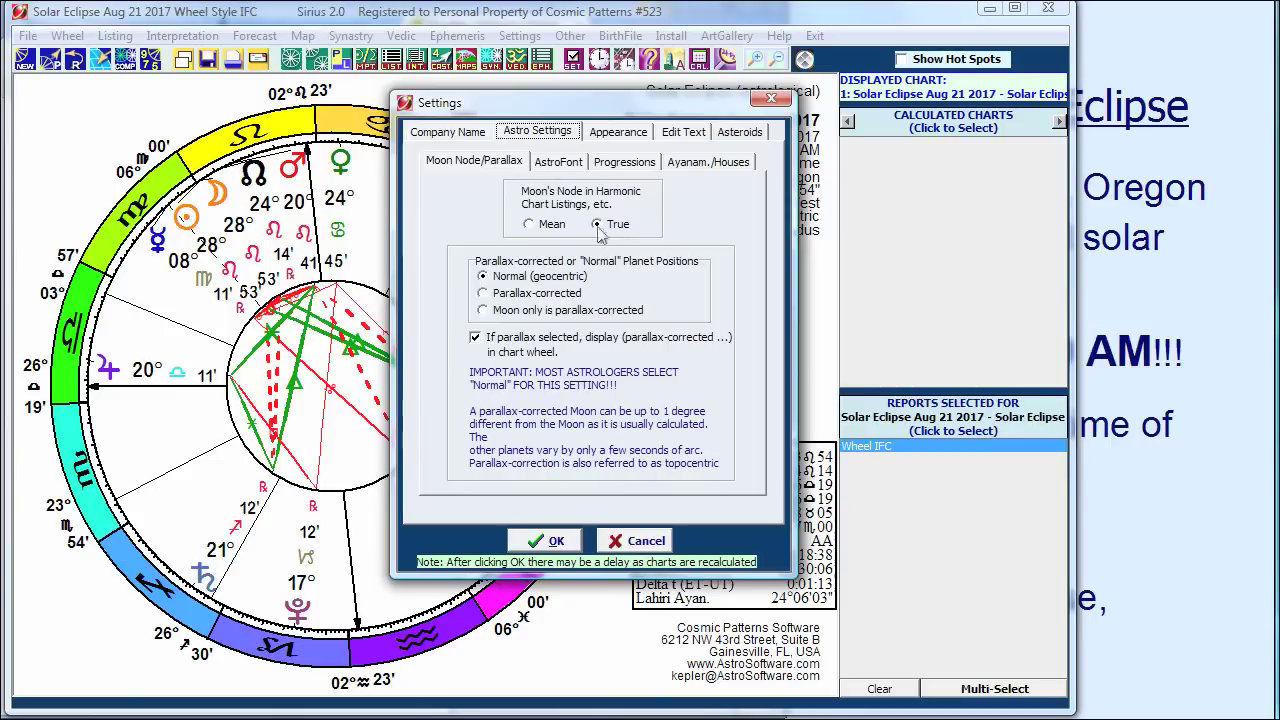
left_click(476, 133)
left_click(520, 131)
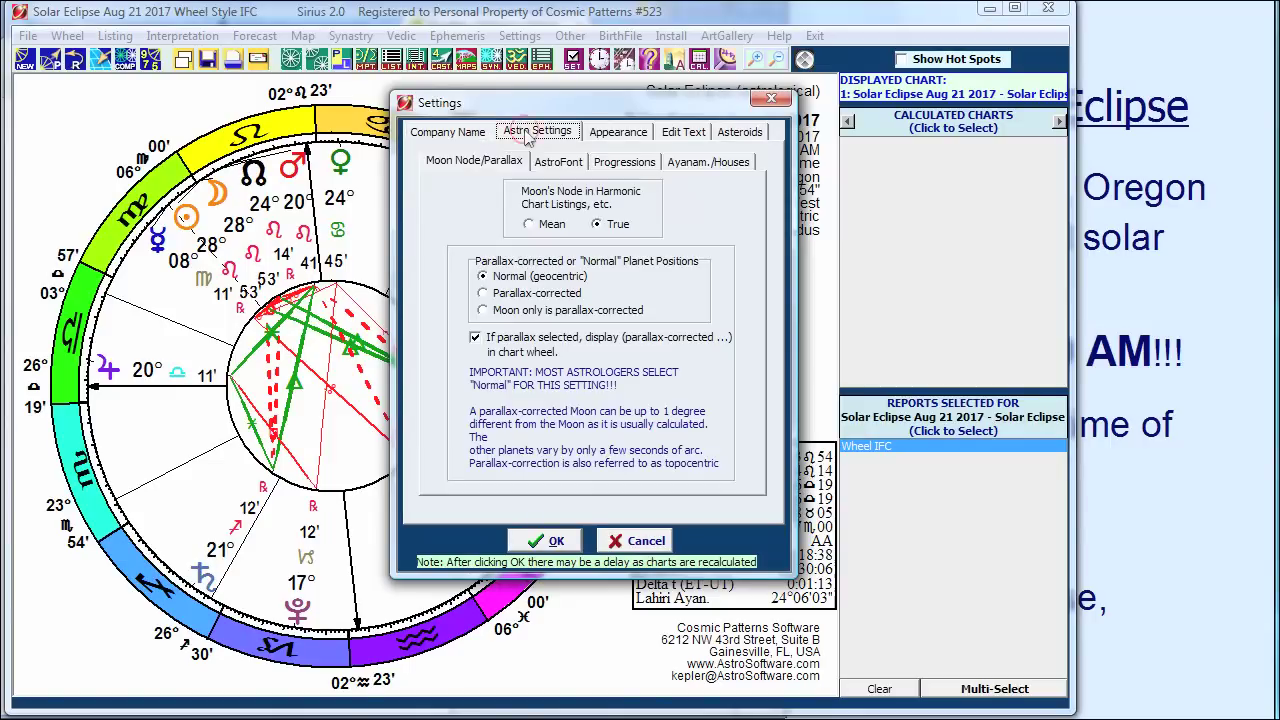
left_click(498, 294)
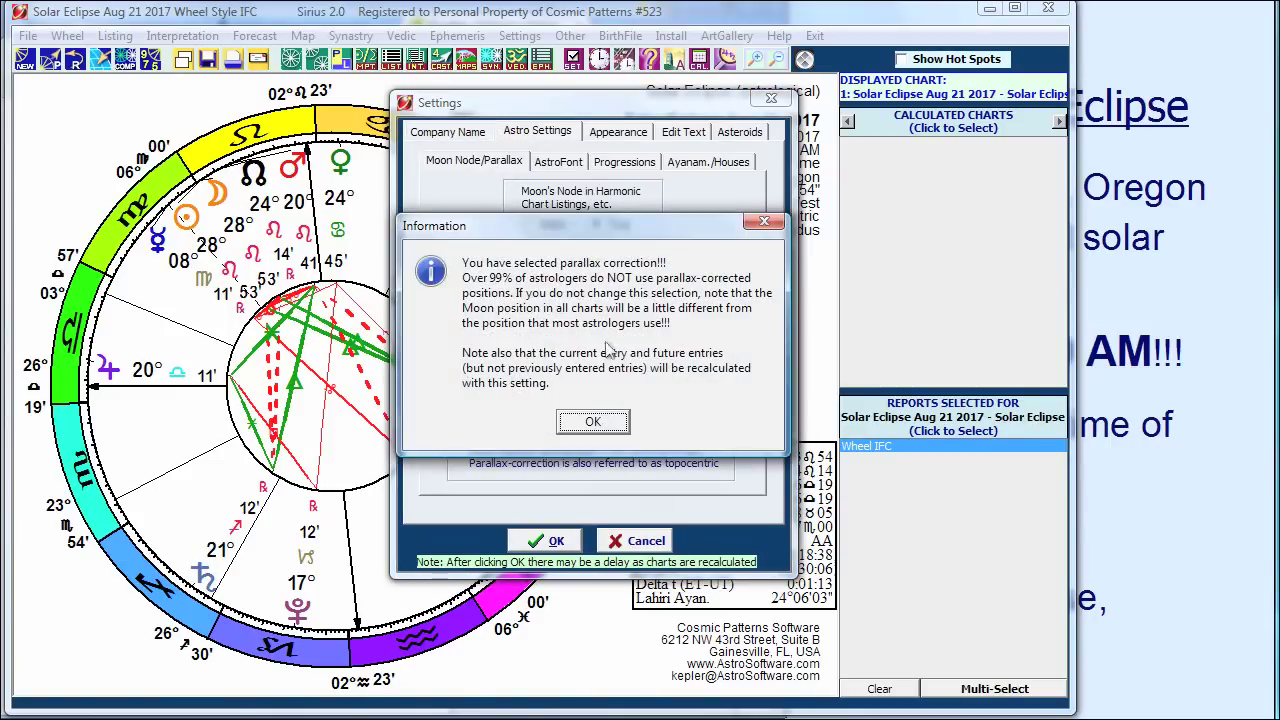
left_click(593, 422)
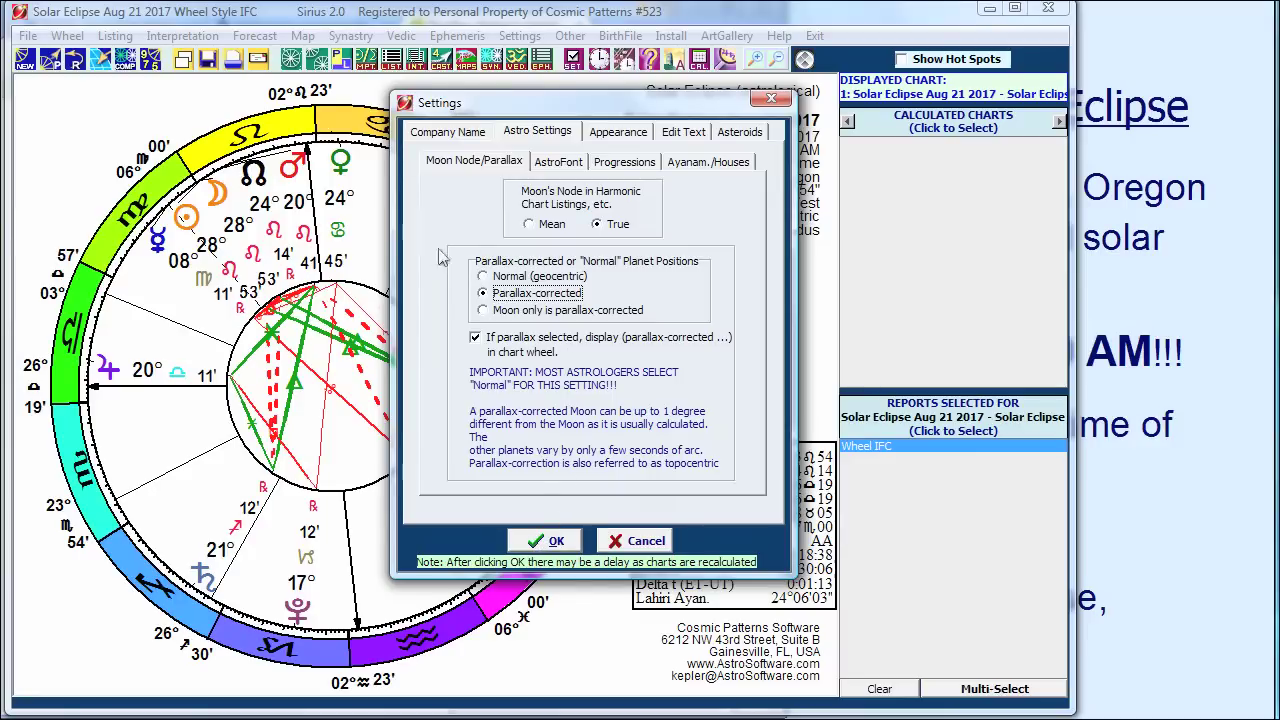
left_click(548, 540)
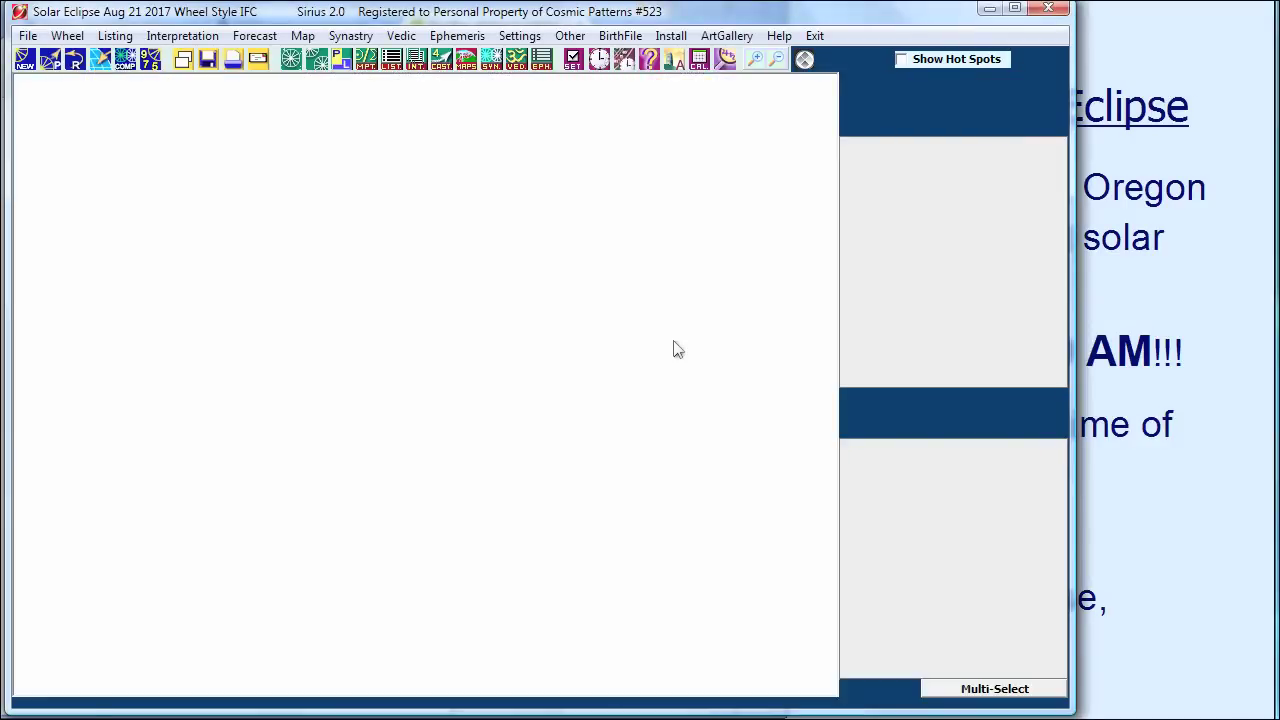
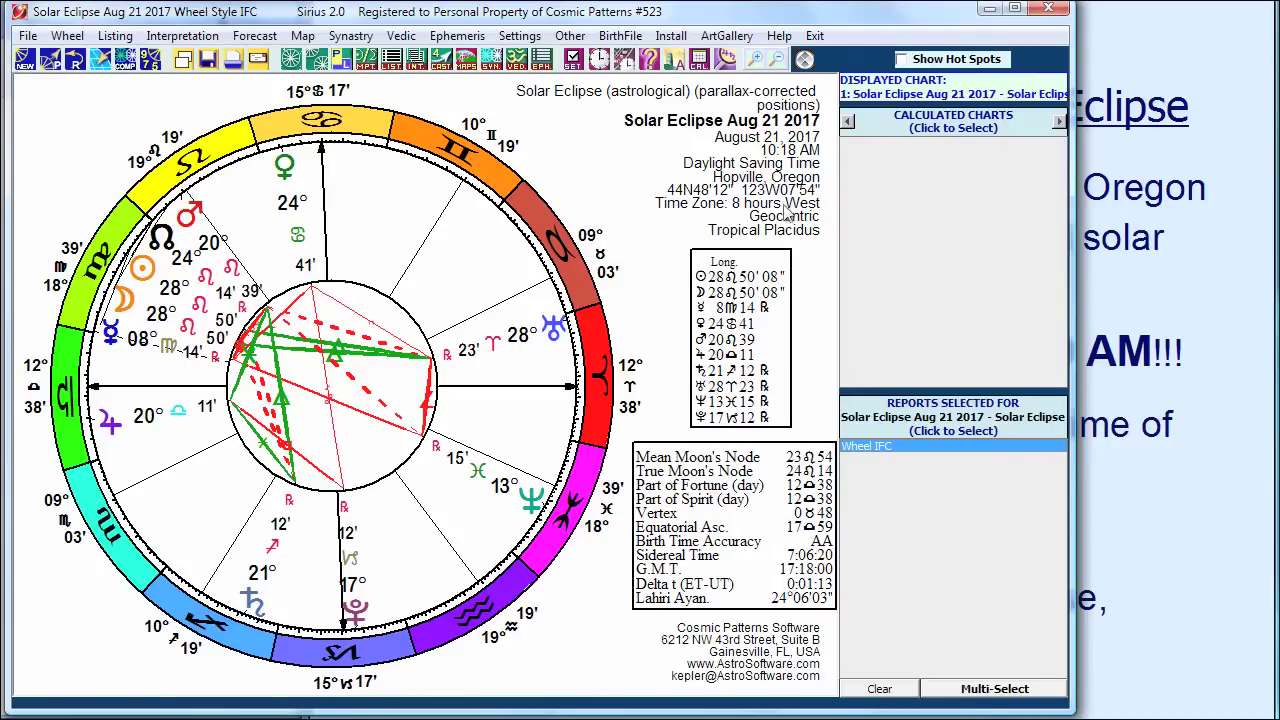
Reopen the chart data entry and bring up the lunation and eclipse chart options
left_click(27, 62)
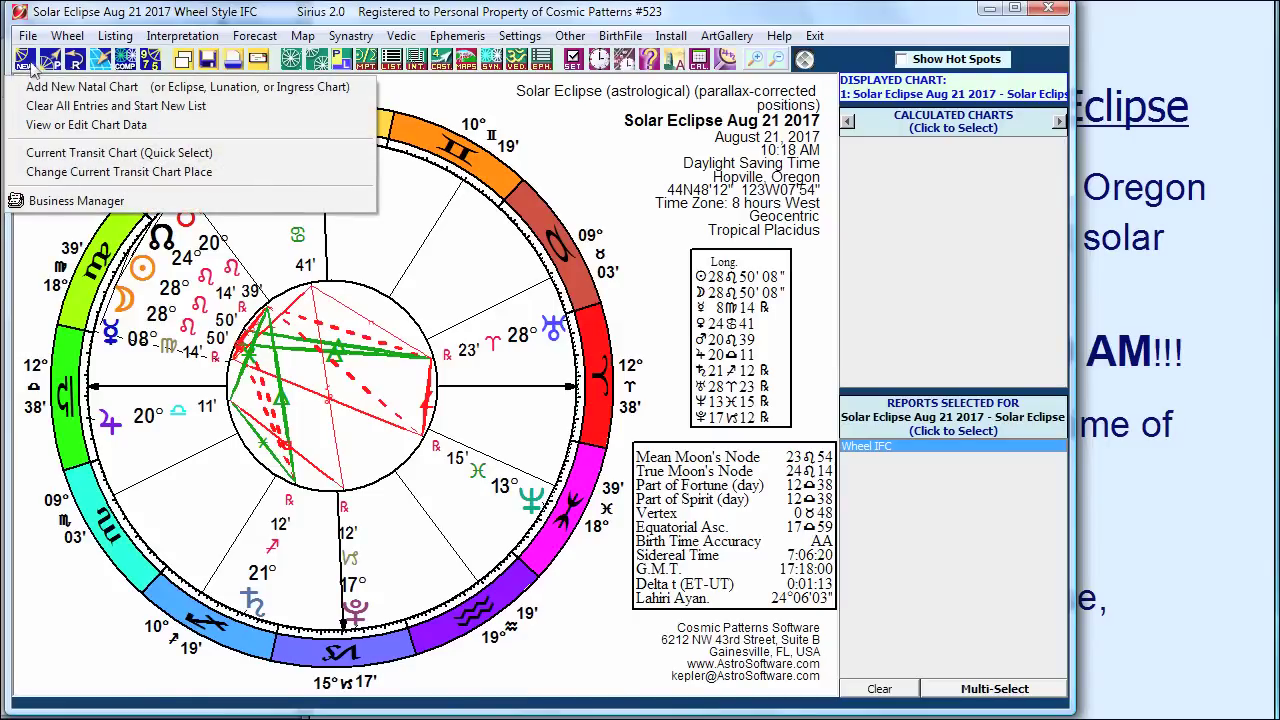
left_click(72, 133)
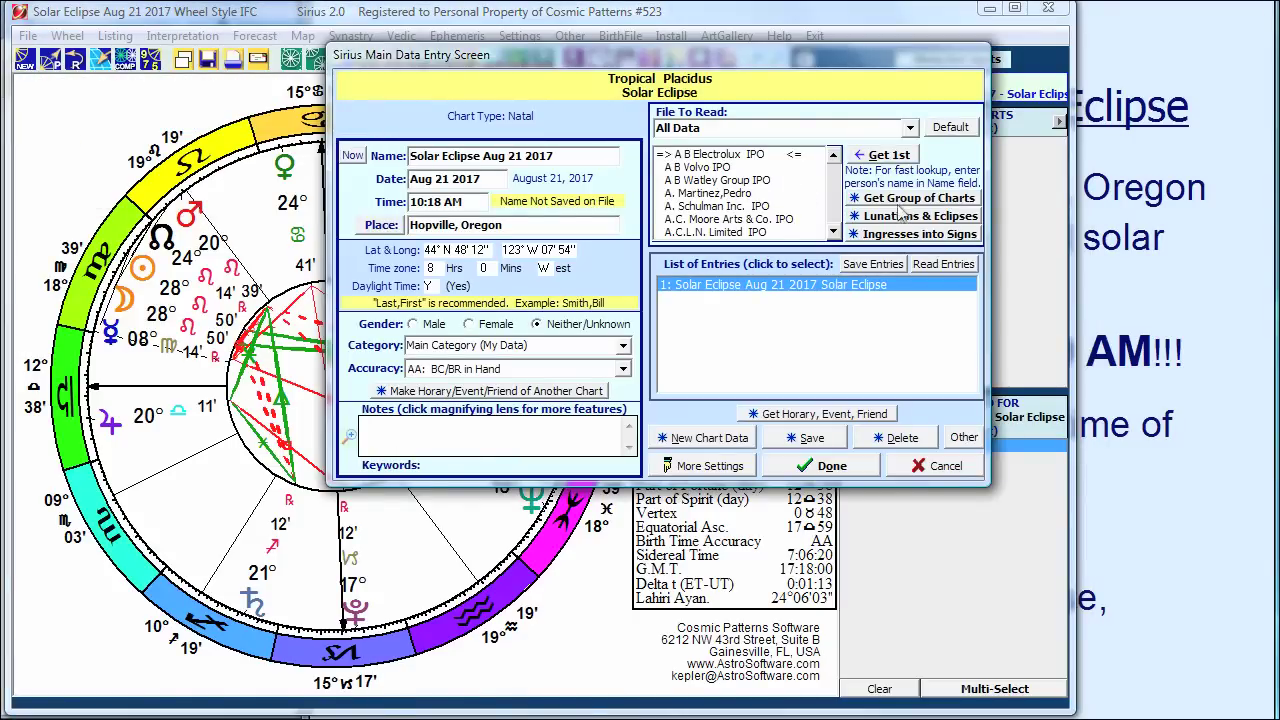
left_click(896, 217)
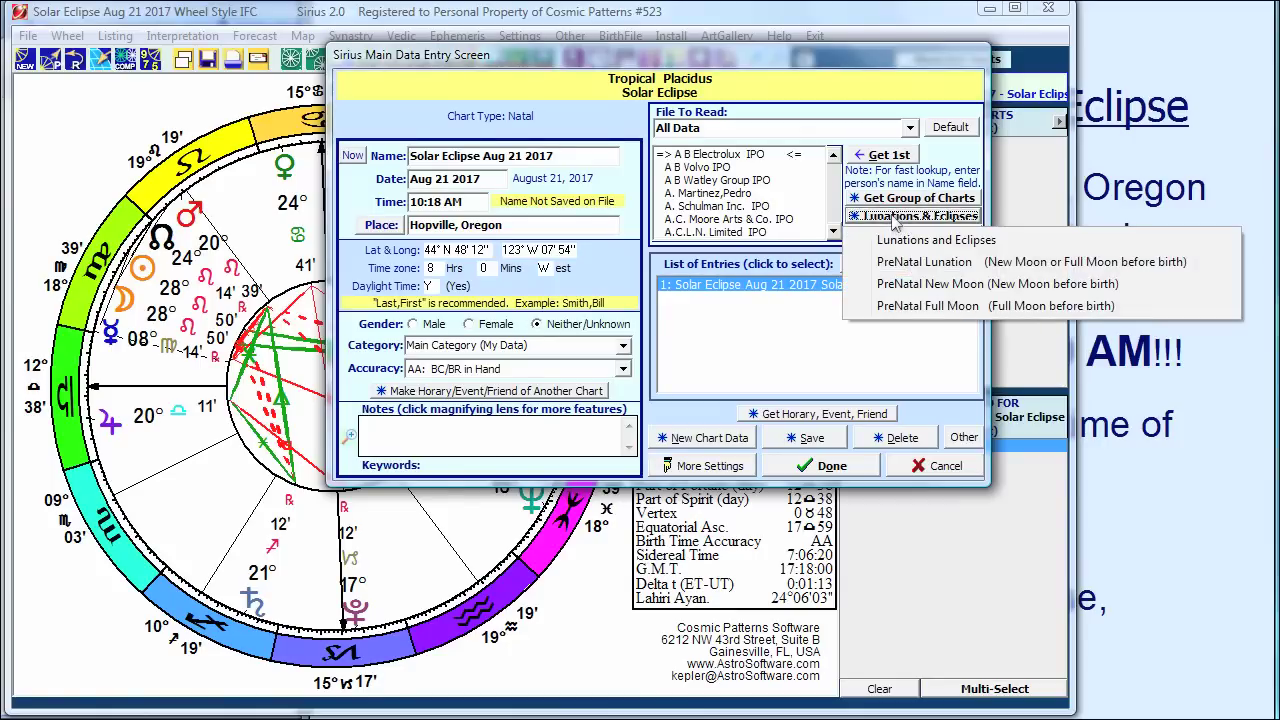
left_click(898, 243)
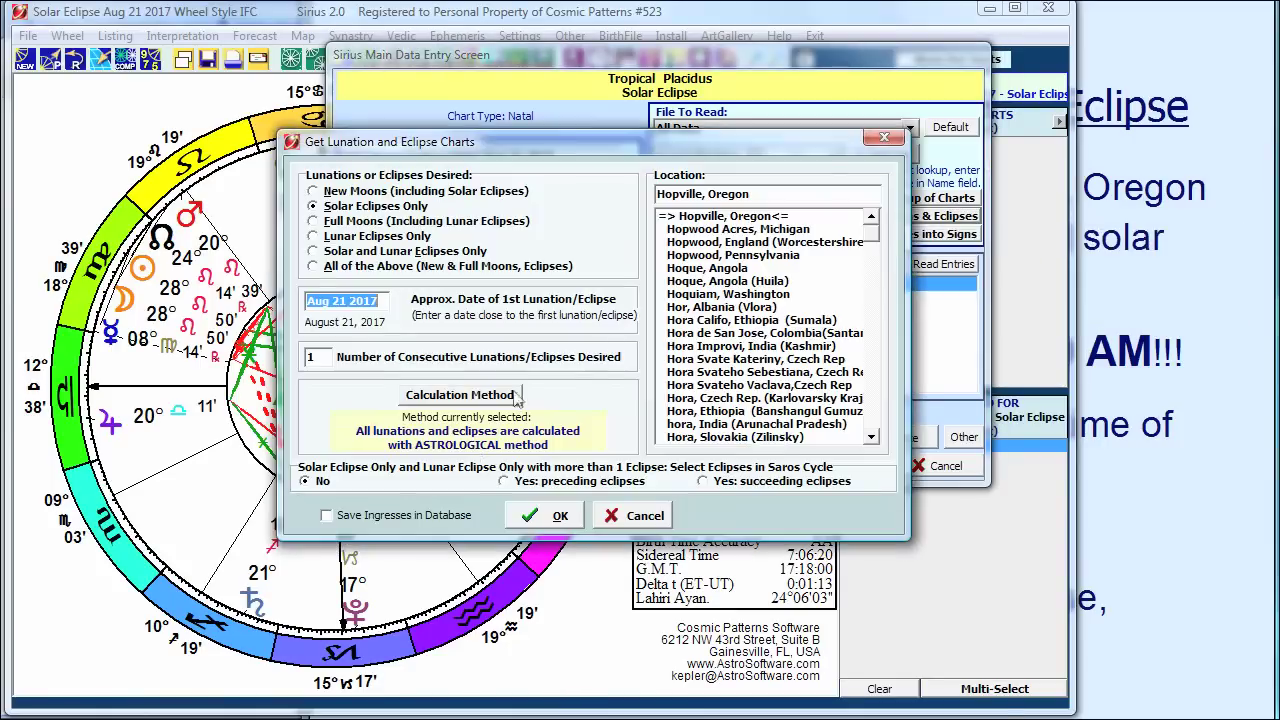
Set the eclipse calculation method to Astronomical and generate the solar eclipse chart for Aug 21 2017 in Hopville, Oregon
left_click(444, 396)
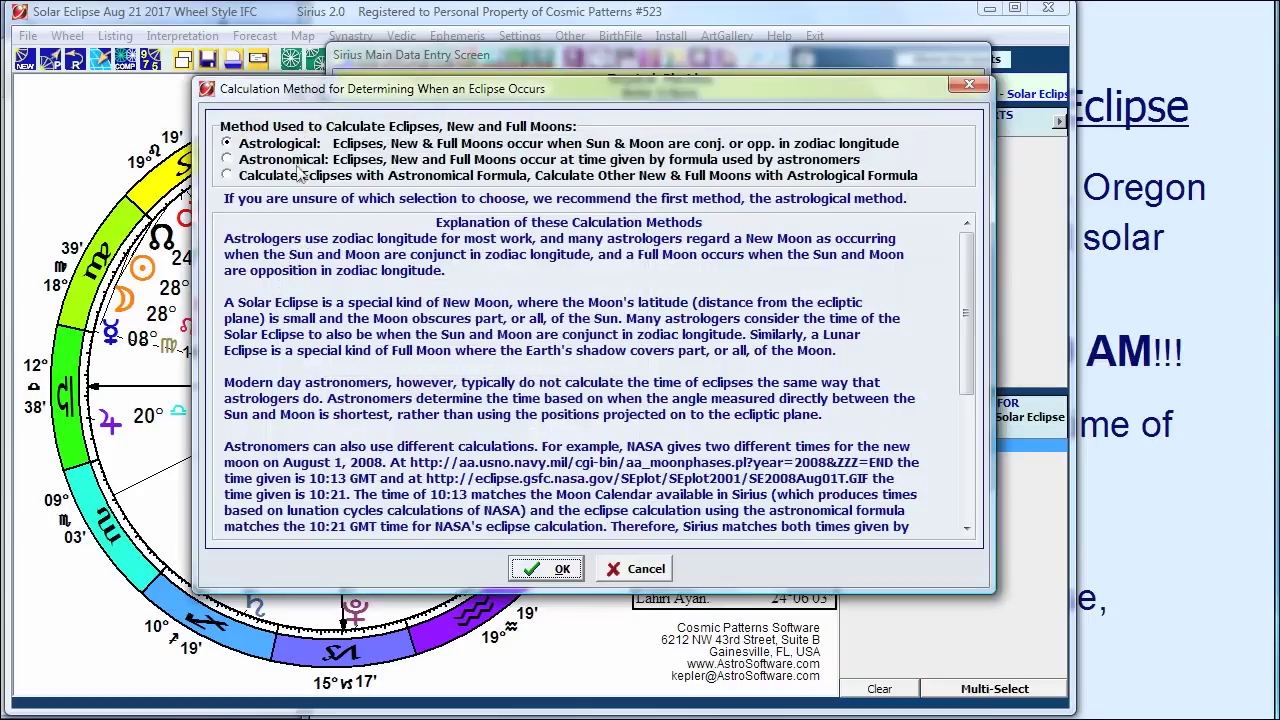
left_click(270, 147)
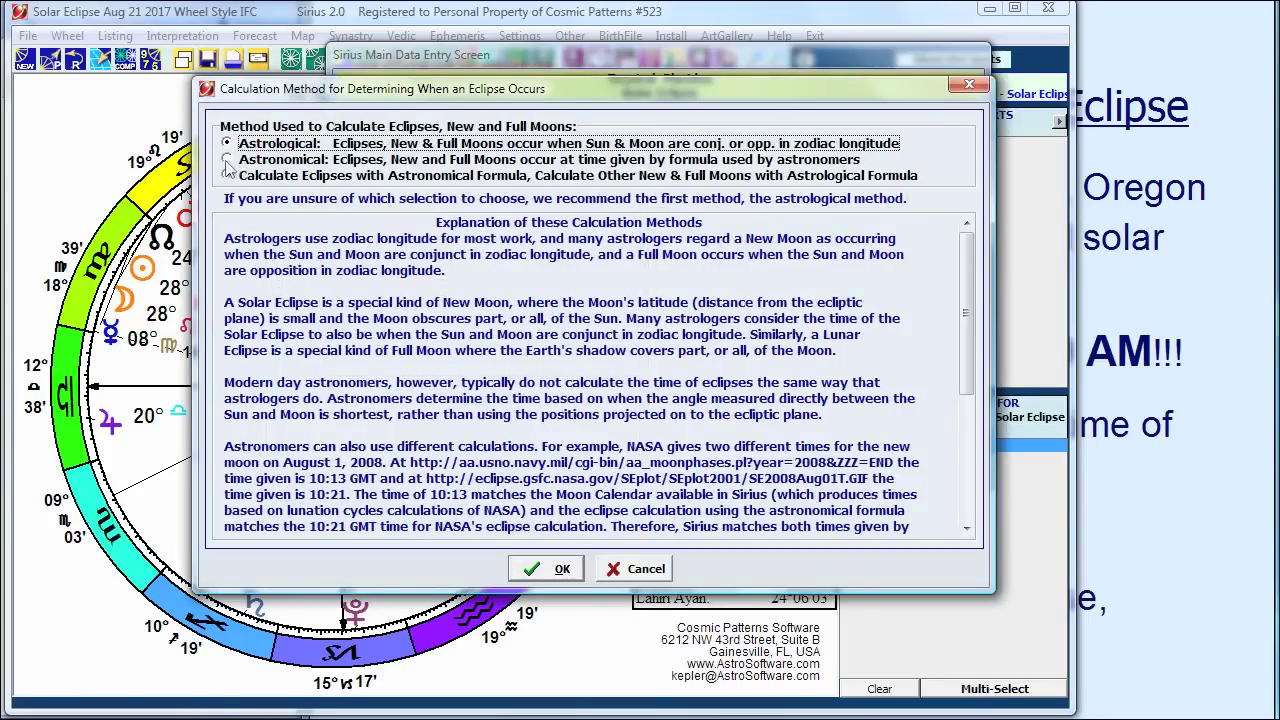
left_click(228, 160)
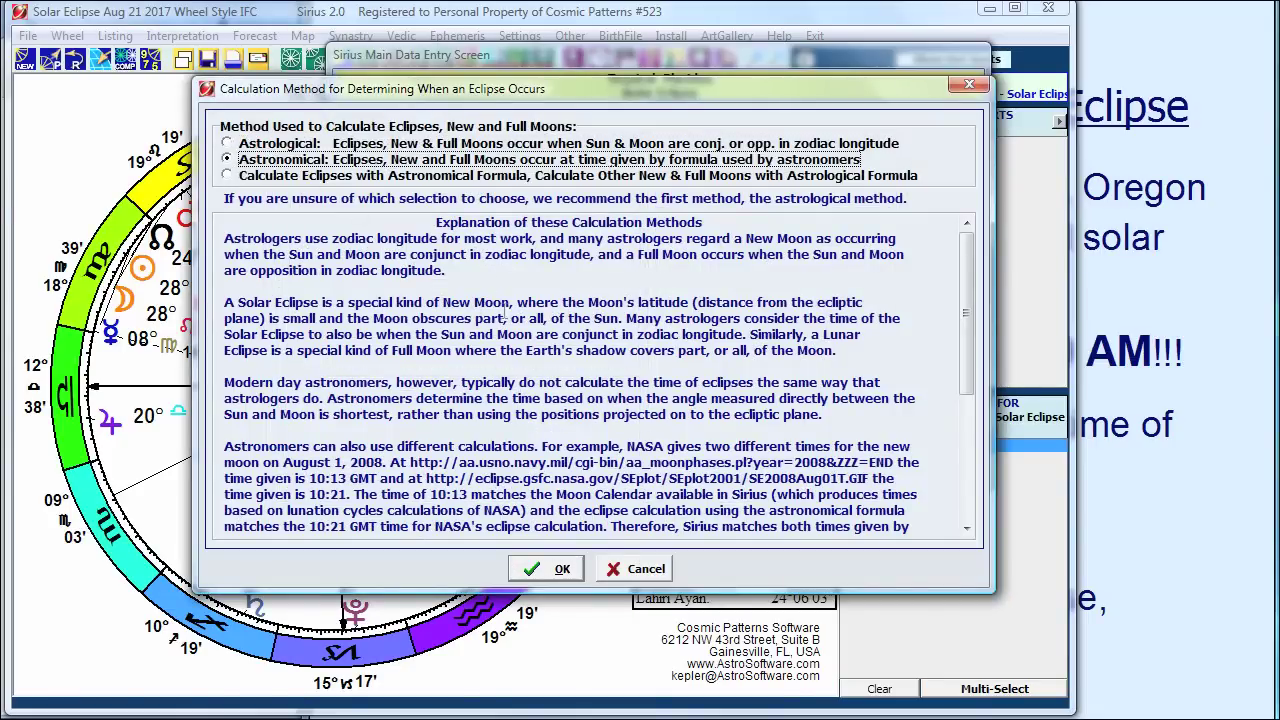
left_click(549, 568)
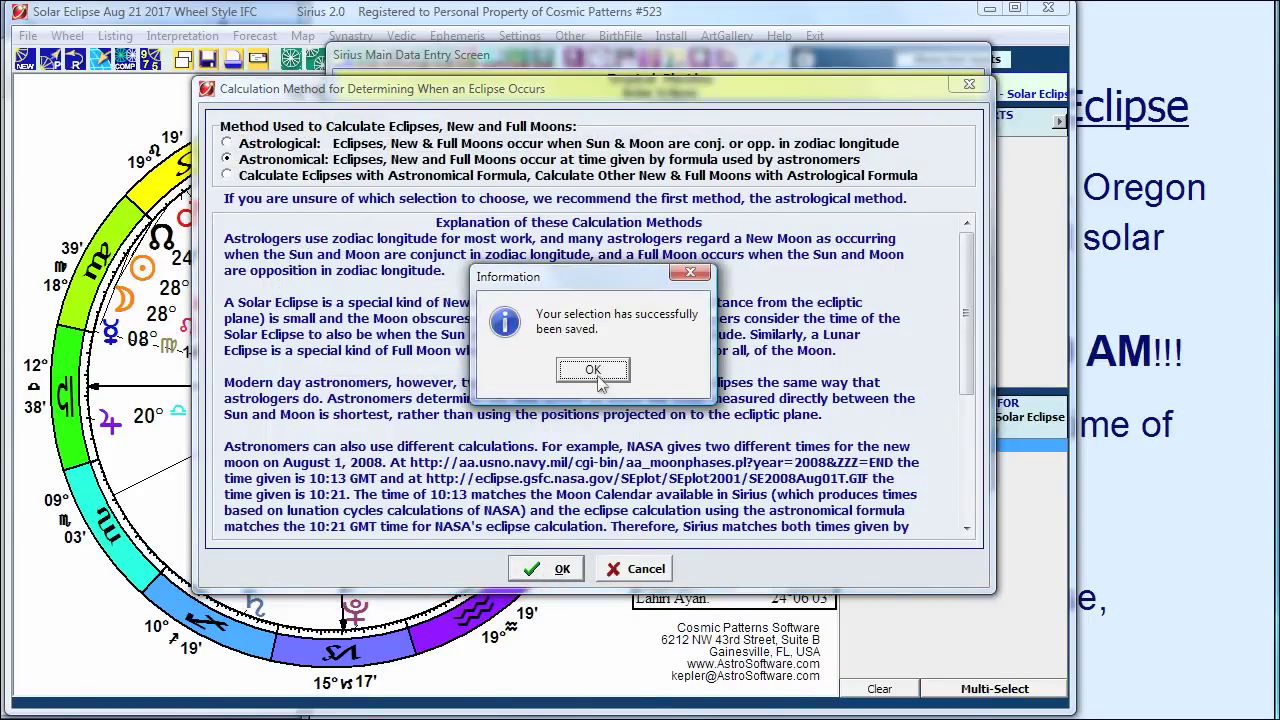
left_click(603, 395)
left_click(549, 515)
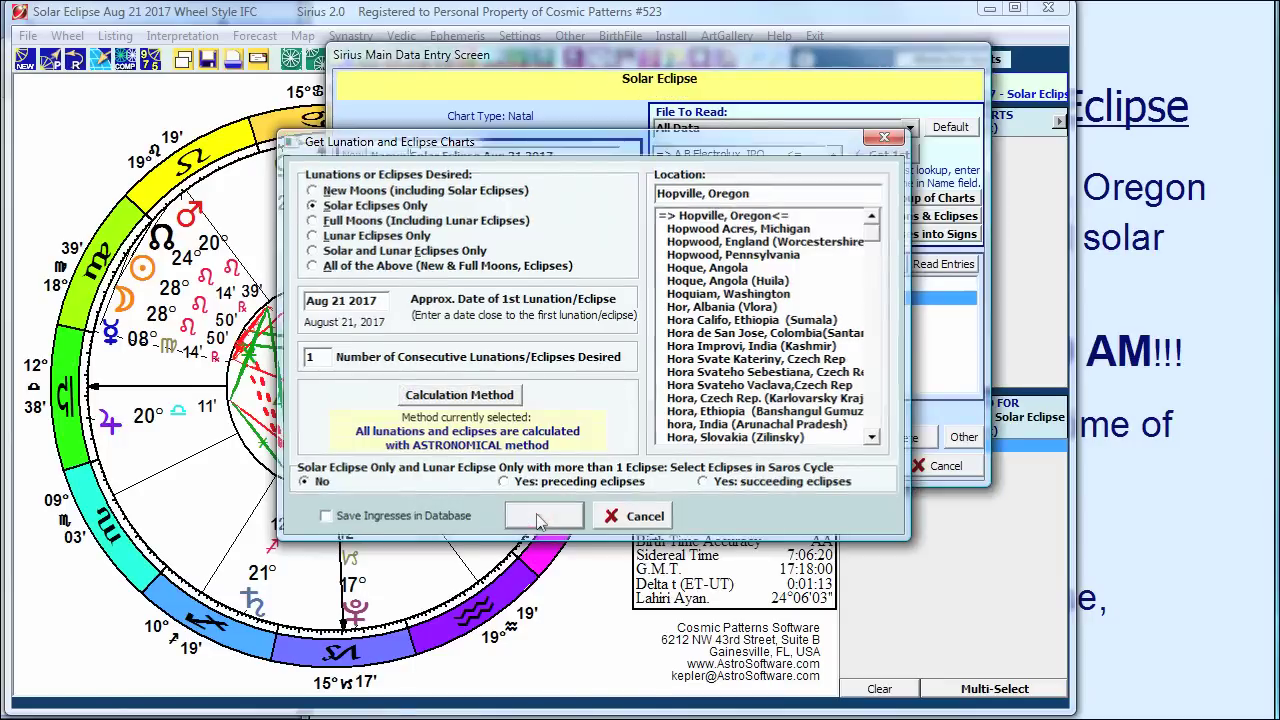
left_click(812, 462)
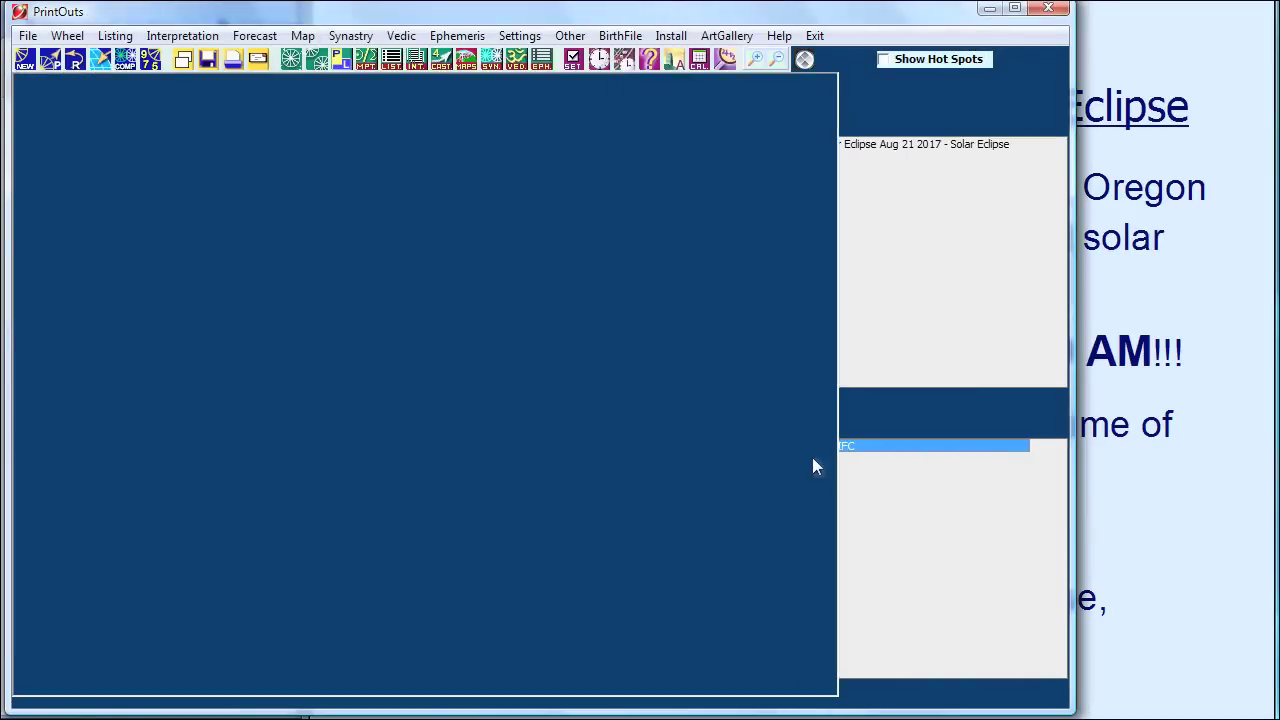